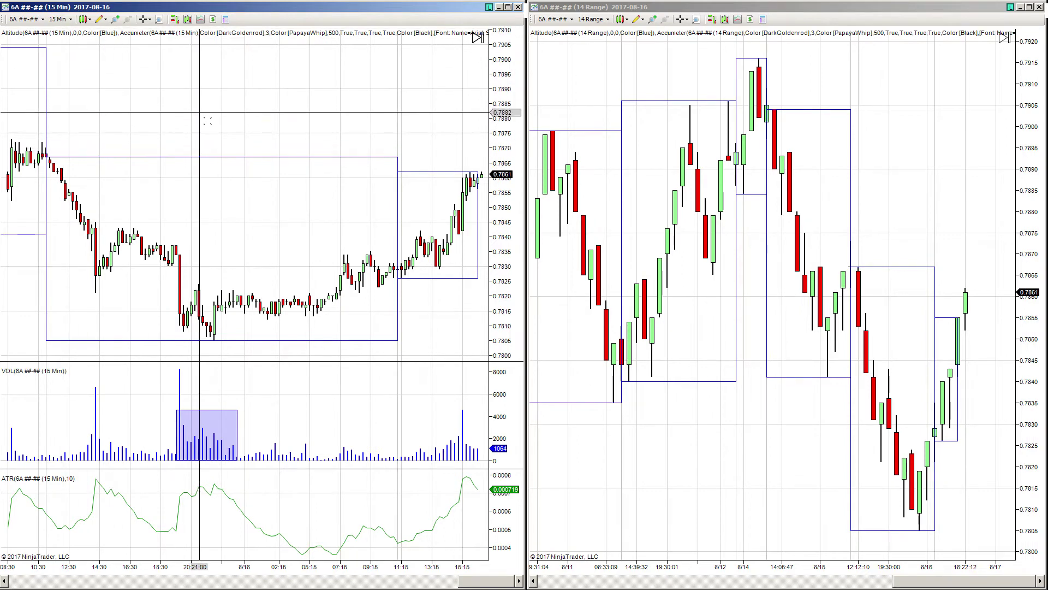
click(672, 129)
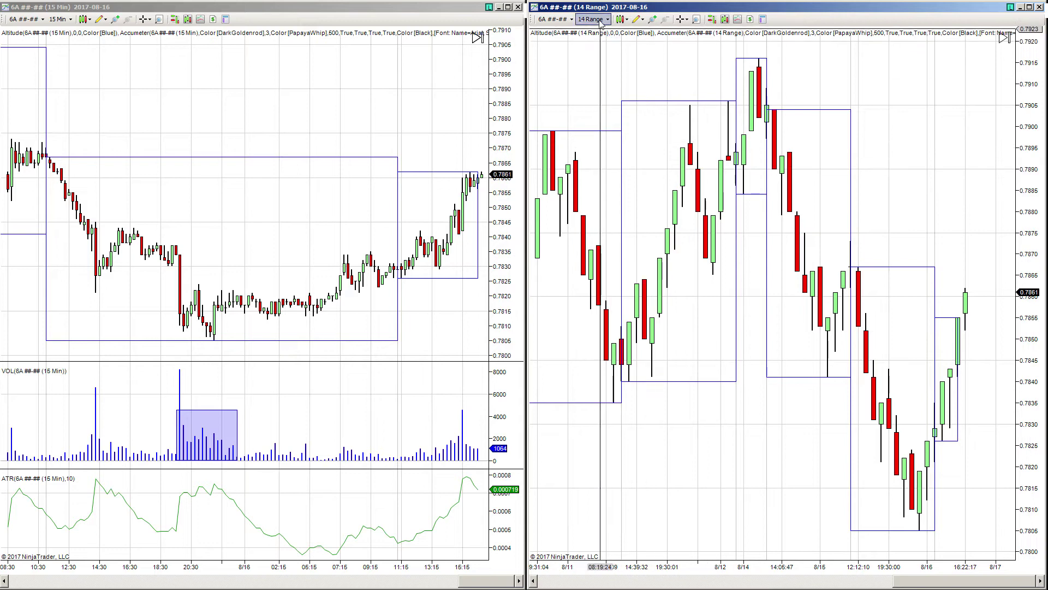
click(602, 104)
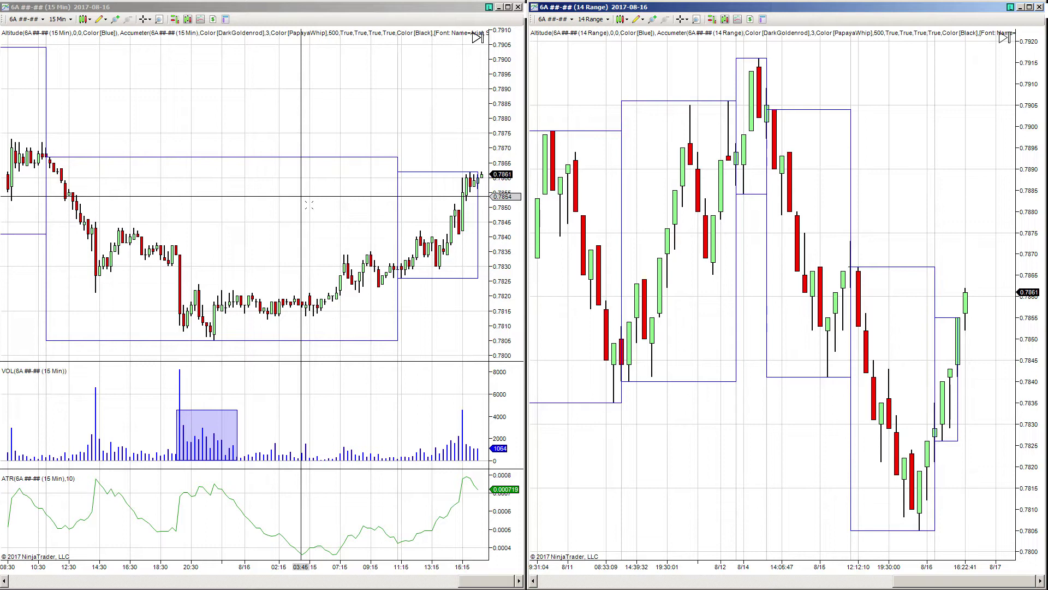
Step: Review the ATR indicator settings of the 15-minute 6A chart
right_click(252, 120)
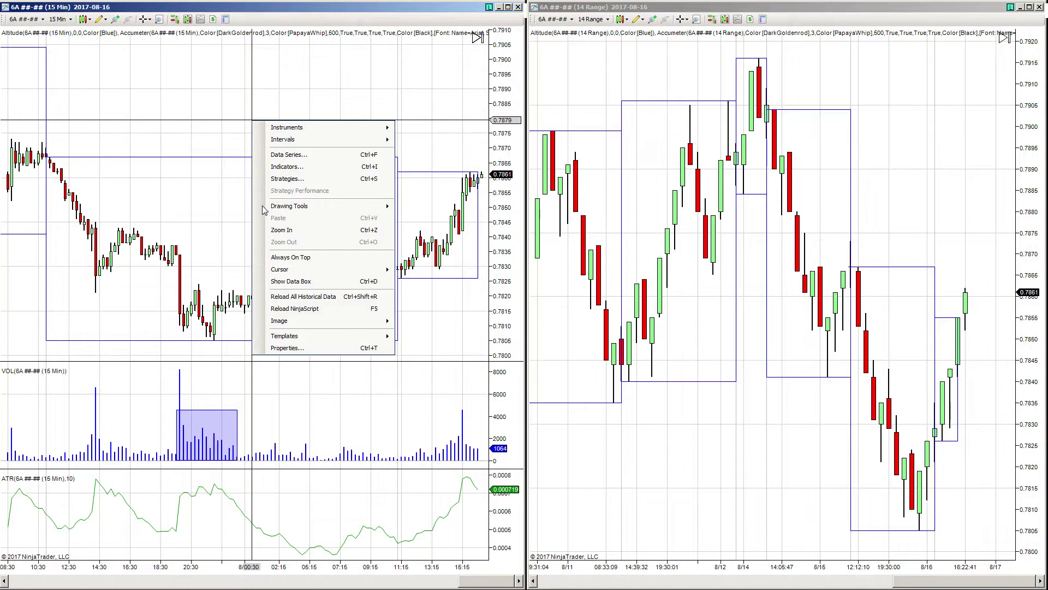
click(287, 166)
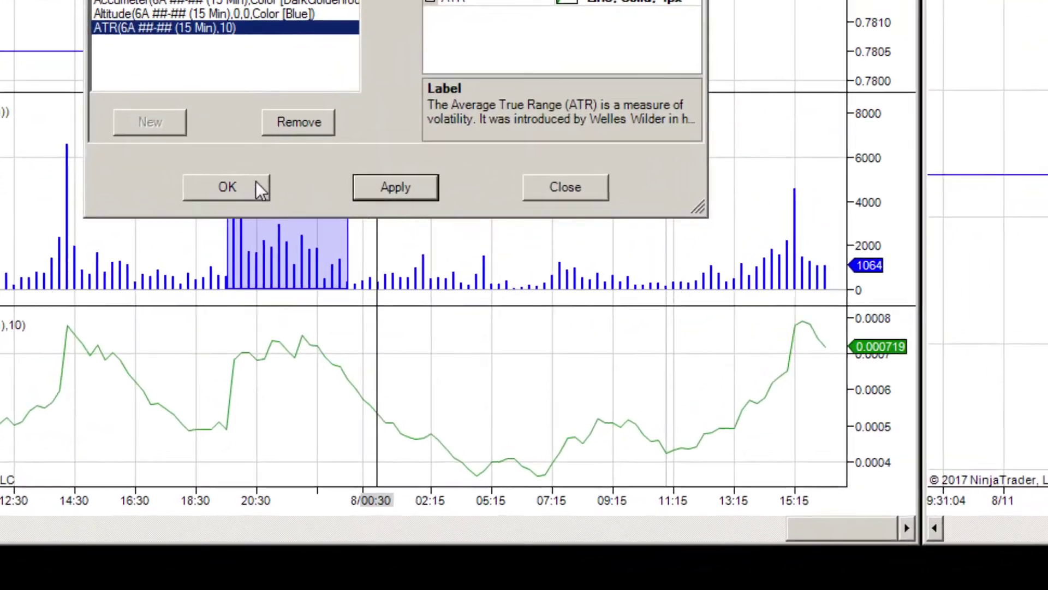
click(177, 409)
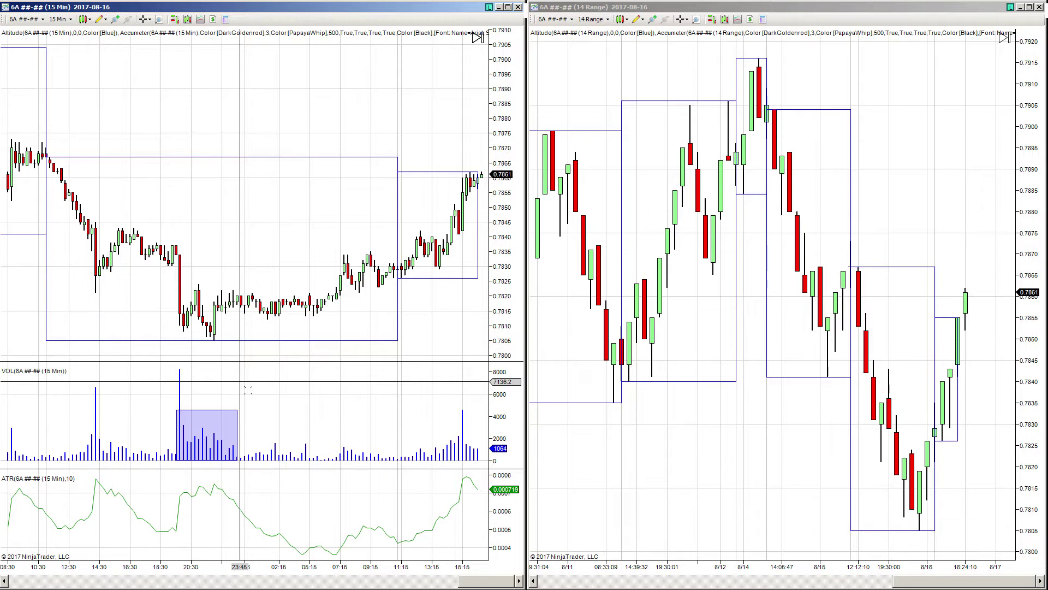
Step: Set the data series value of the 6A range chart to 6
click(672, 85)
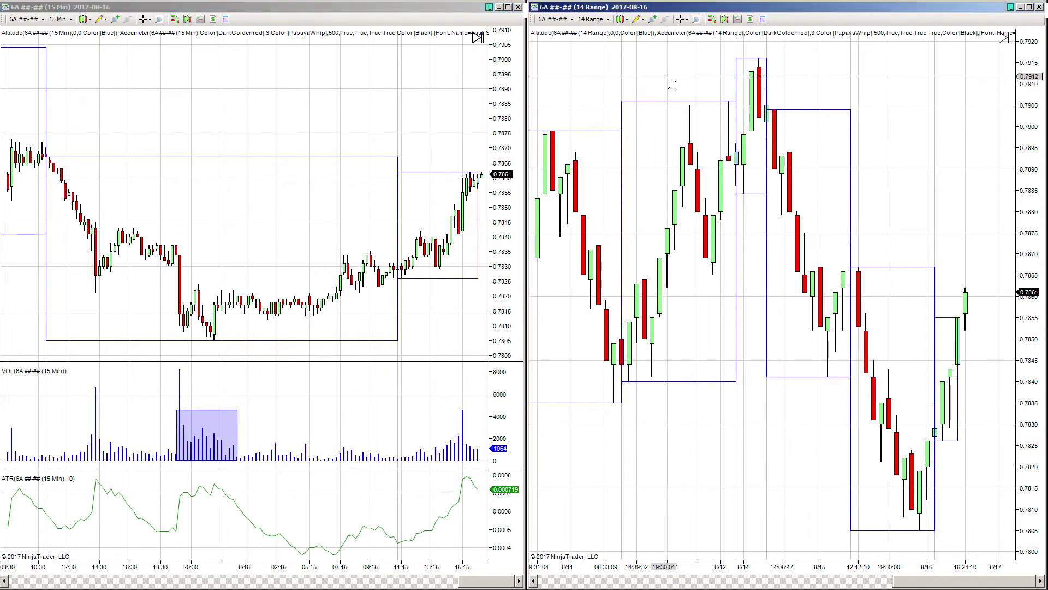
right_click(672, 85)
click(691, 112)
text(6)
click(787, 449)
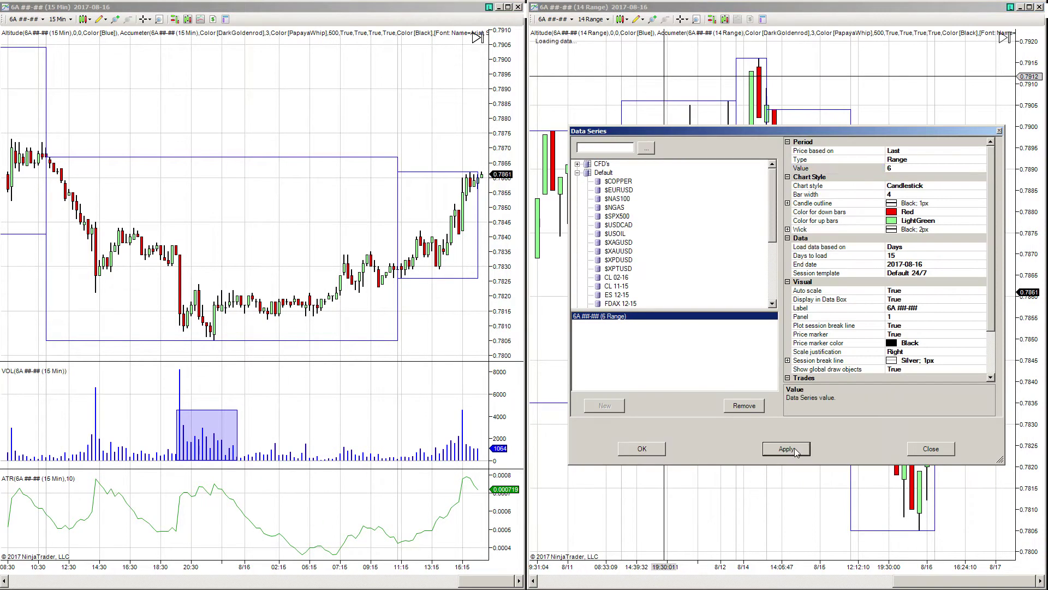
click(642, 449)
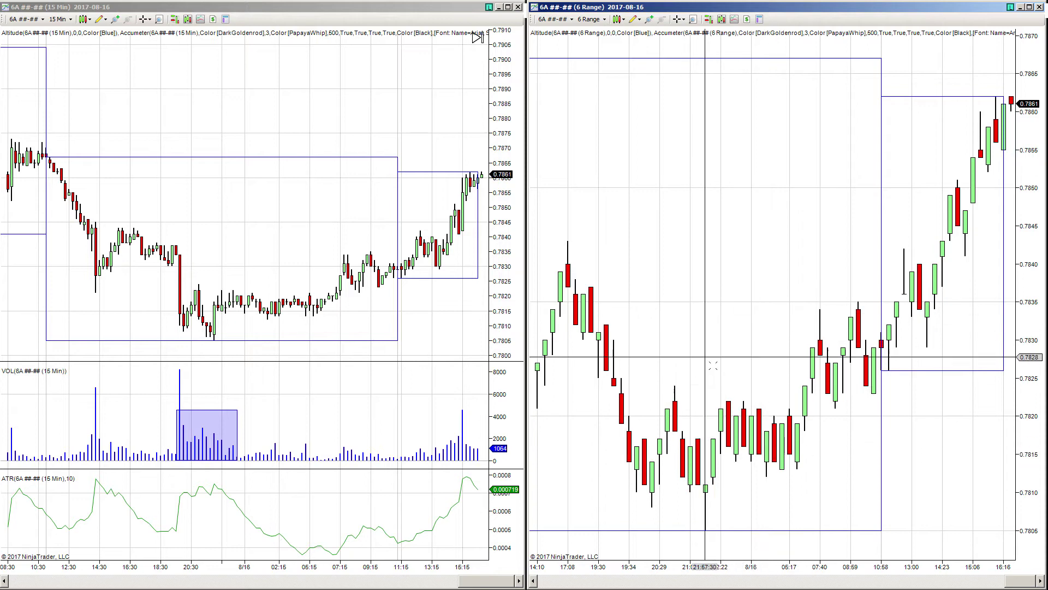
Step: Draw a rectangle around the sideways price action near the low of the 6A 6 Range chart
scroll(713, 365, up, 10)
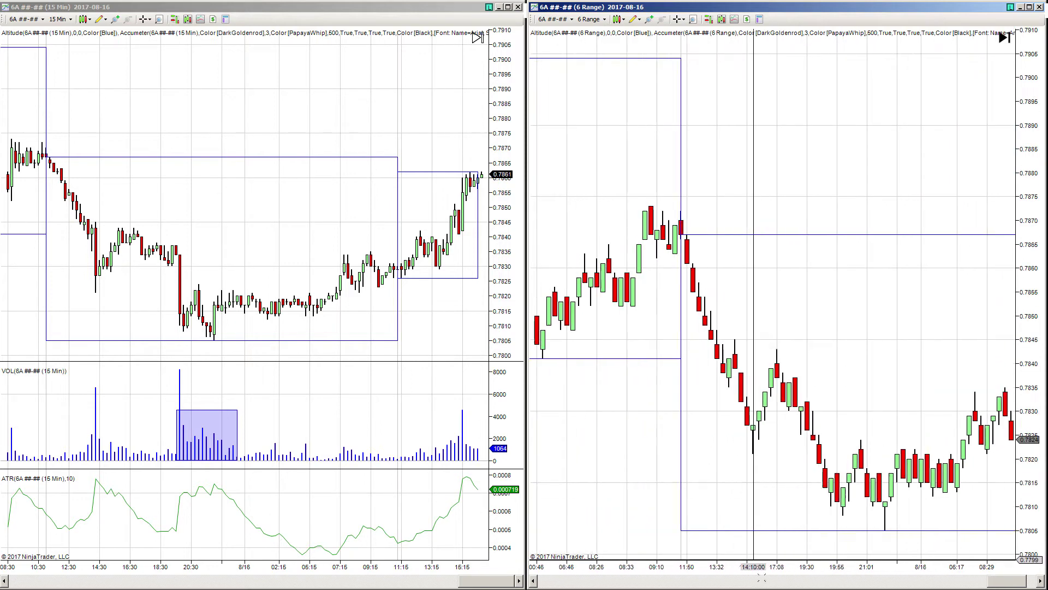
scroll(786, 371, down, 10)
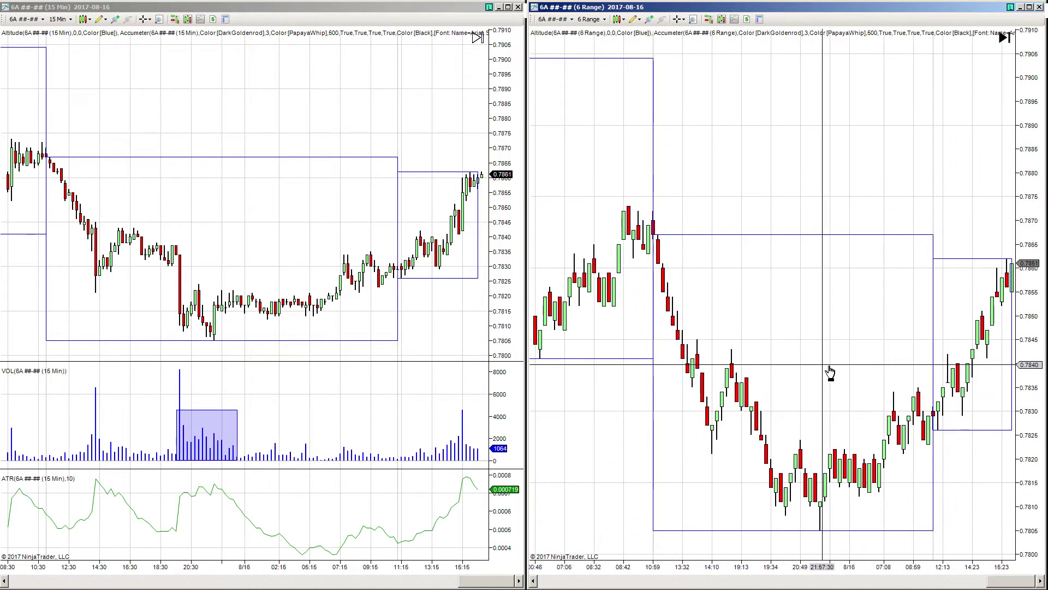
scroll(323, 235, up, 4)
drag(324, 234, 342, 234)
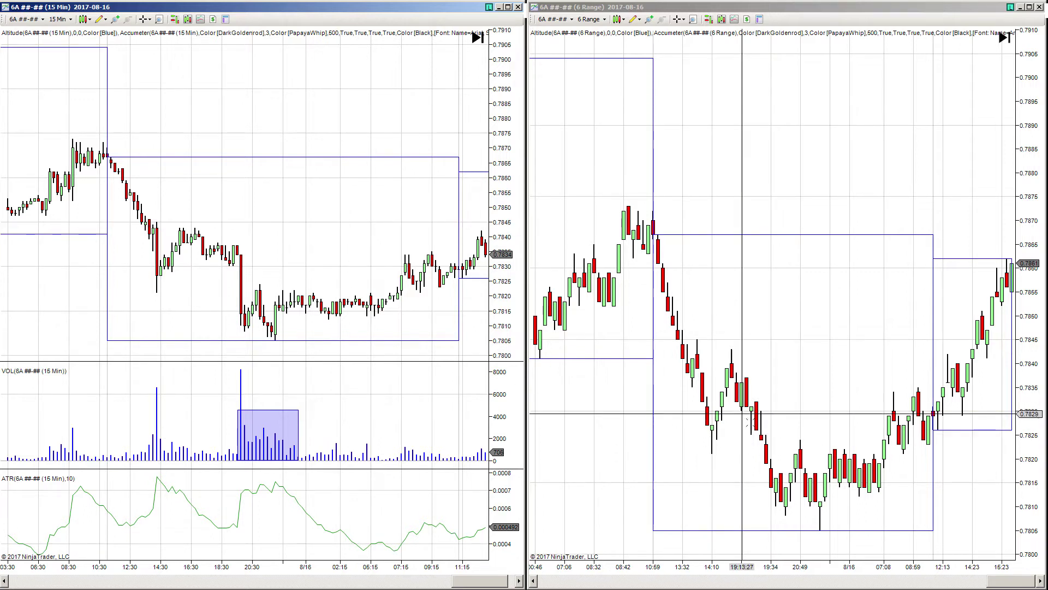
click(635, 19)
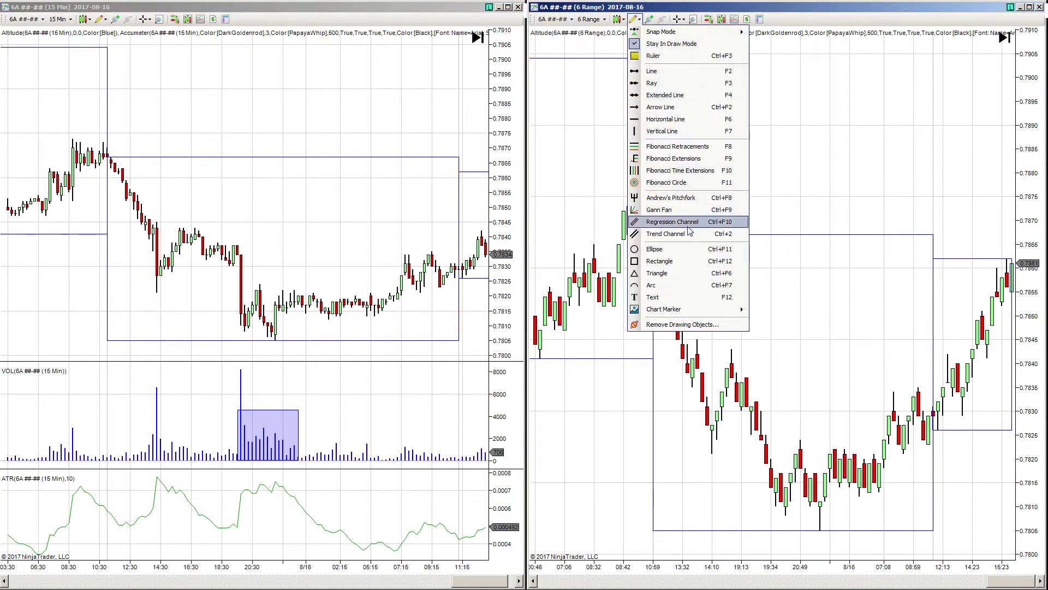
click(659, 261)
mouse_move(800, 426)
mouse_down()
mouse_move(887, 533)
mouse_move(909, 518)
mouse_up()
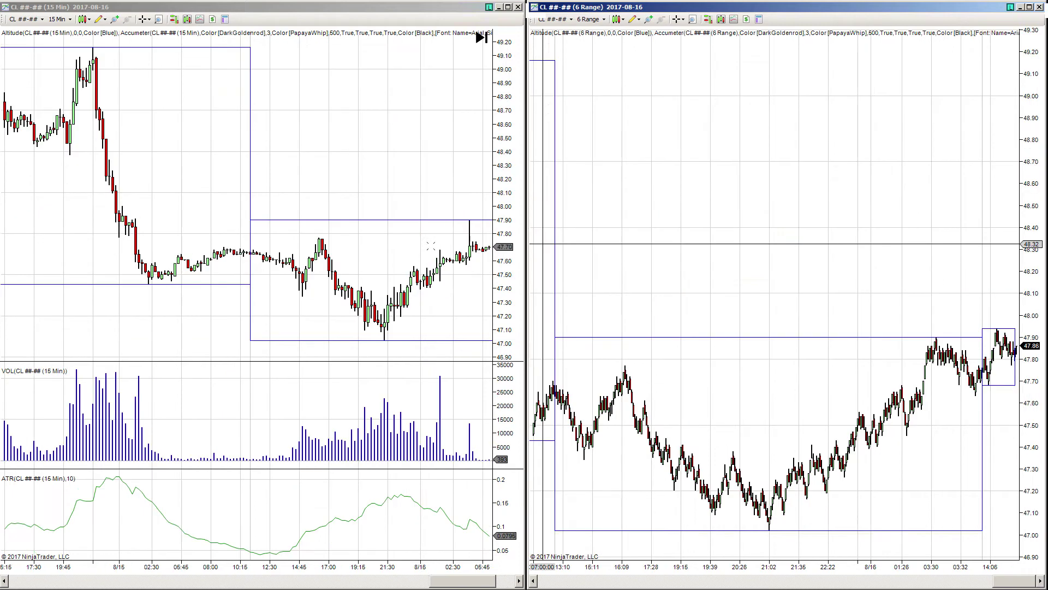
Step: Draw rectangles around the two high-volume clusters in the volume panel of the 15-minute CL chart
drag(433, 174, 365, 175)
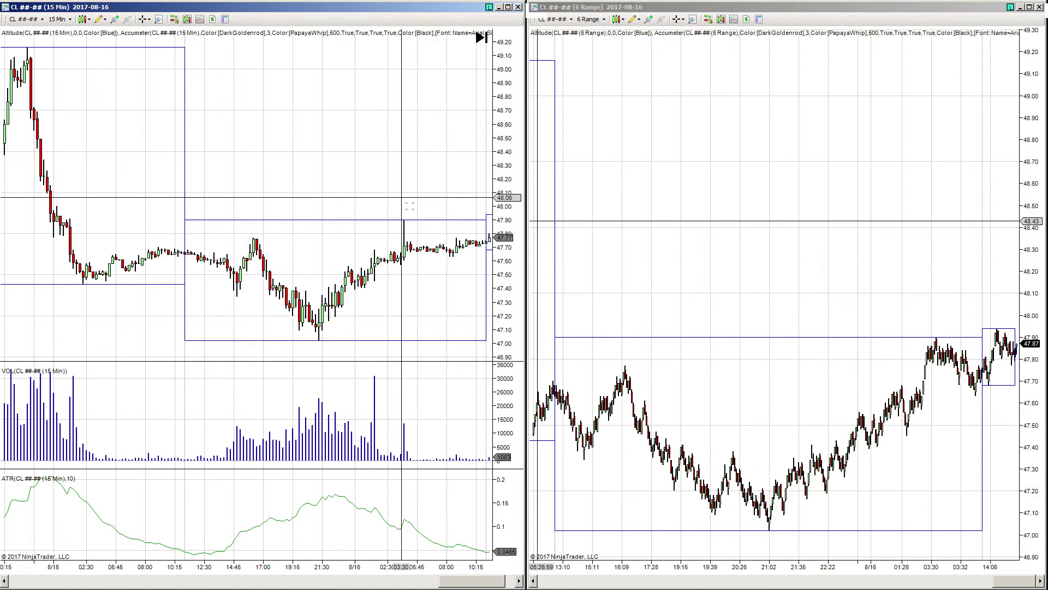
drag(395, 157, 376, 157)
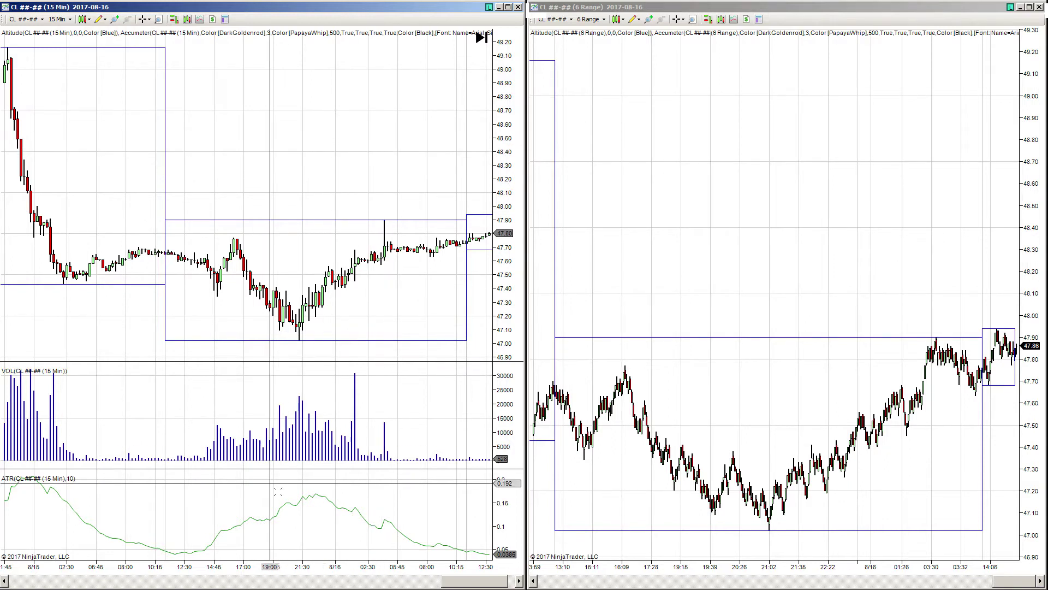
click(312, 497)
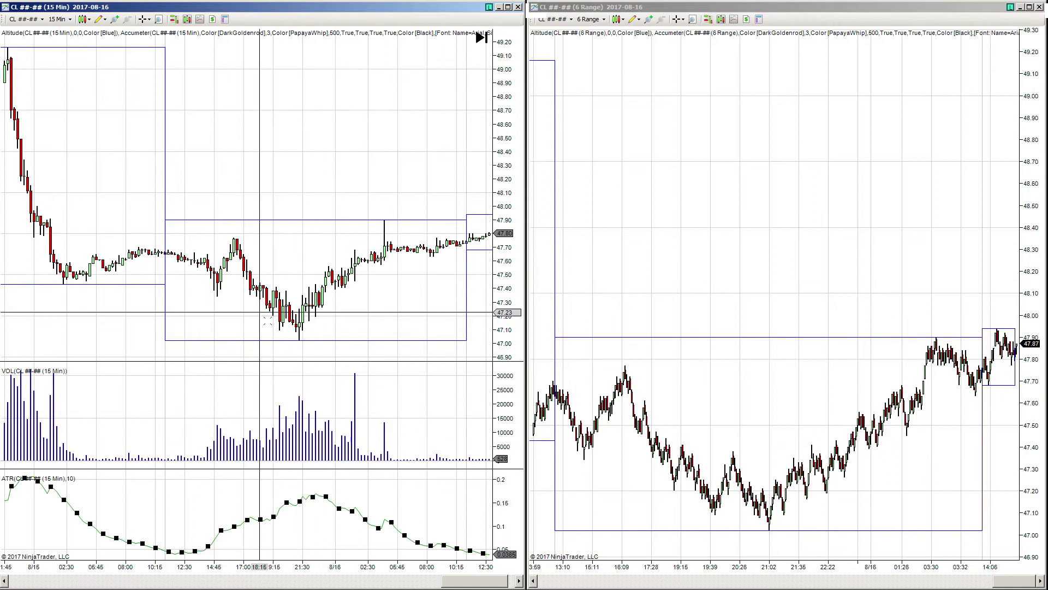
click(101, 19)
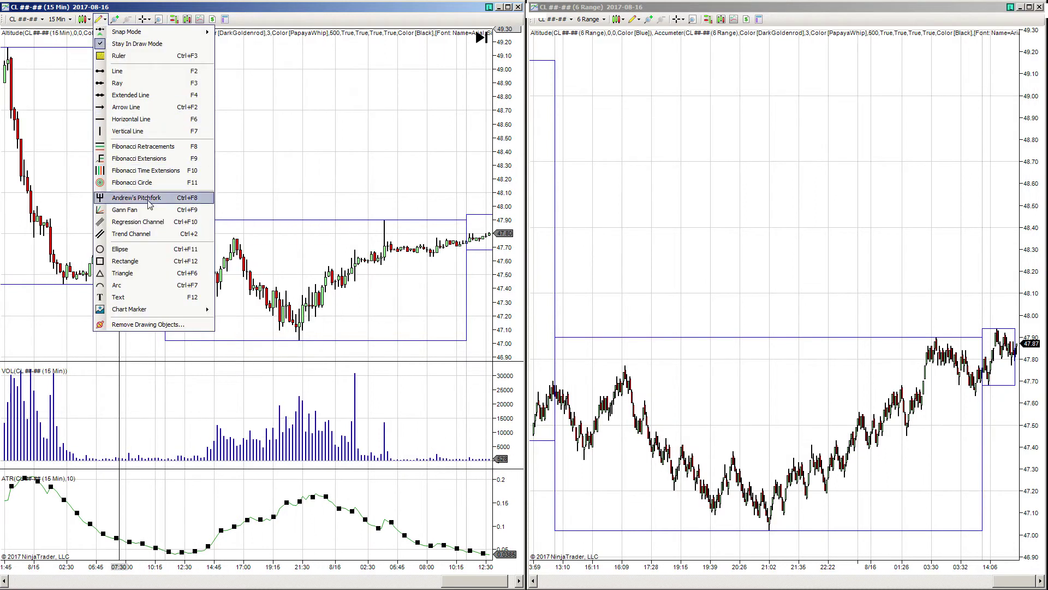
click(125, 261)
click(201, 366)
click(263, 427)
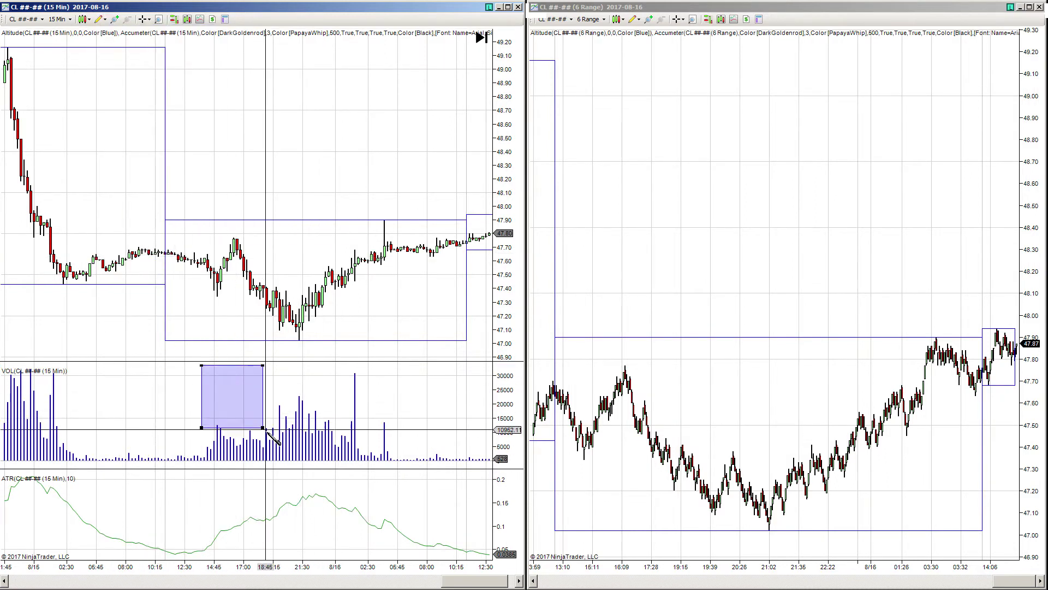
click(390, 460)
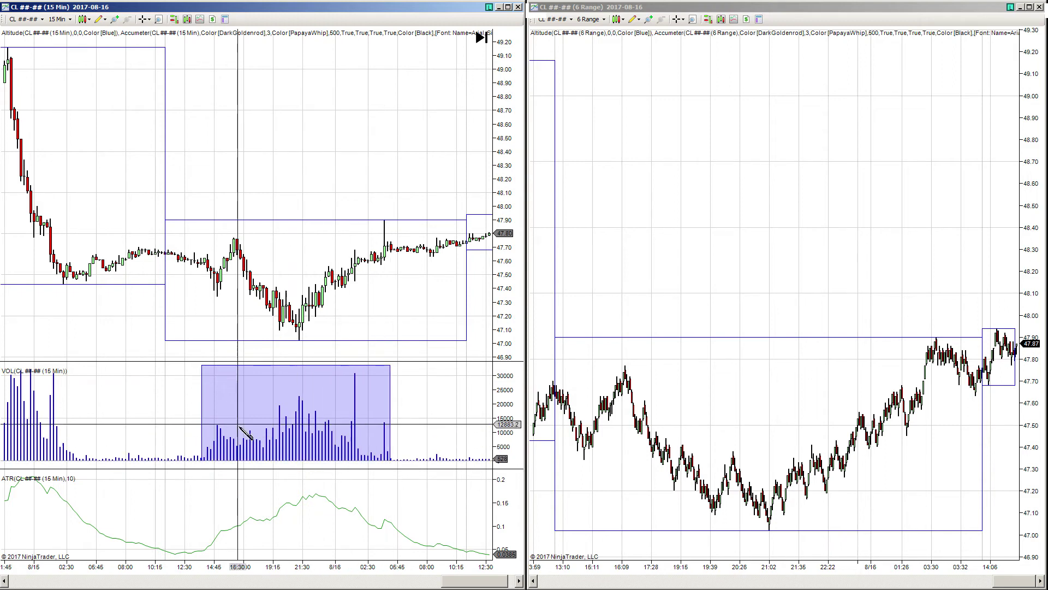
click(71, 375)
click(7, 462)
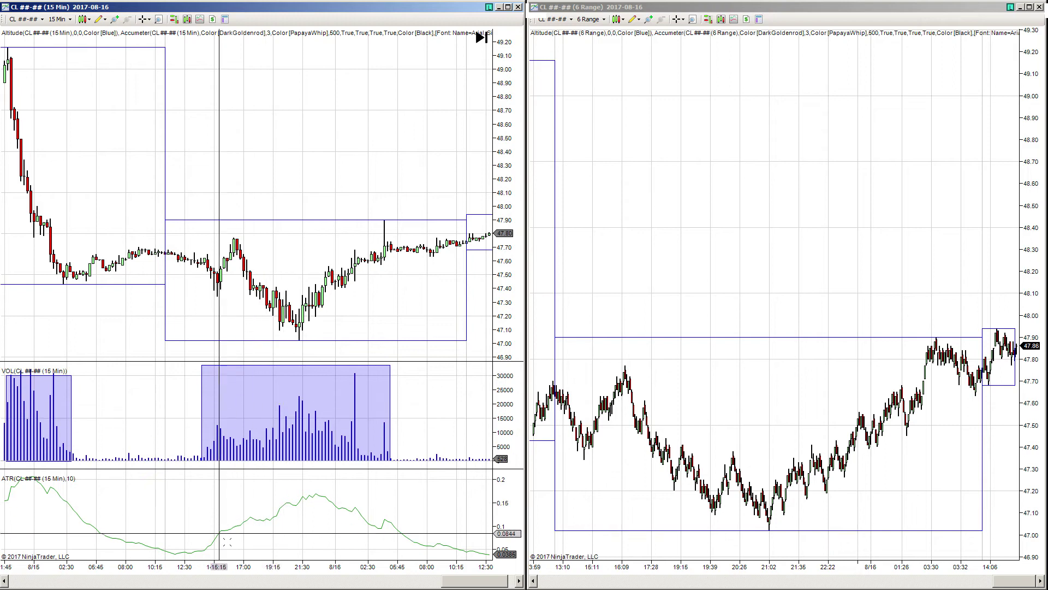
click(211, 543)
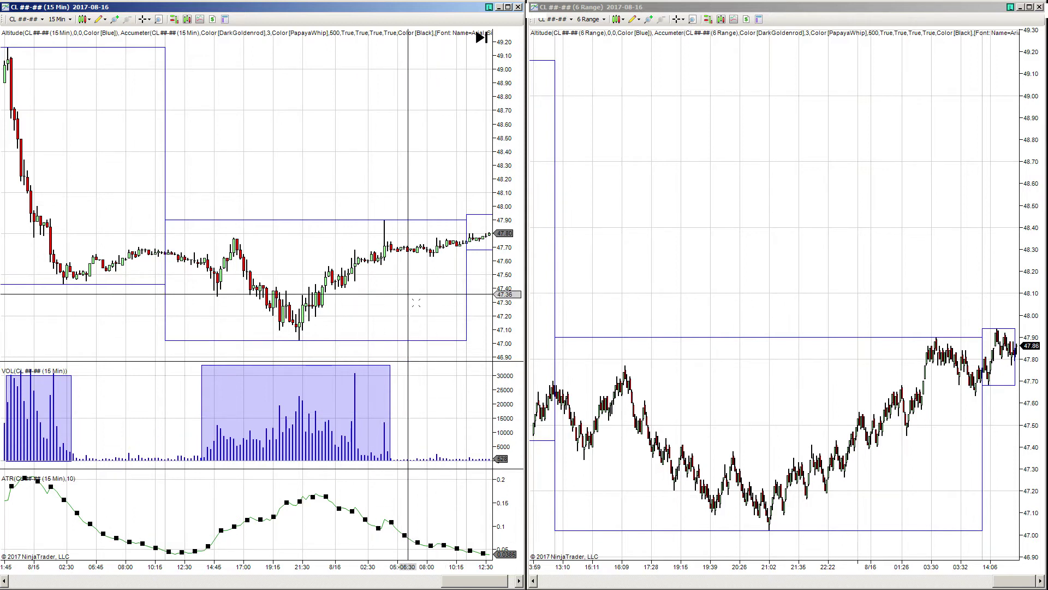
Step: Set the data series value of the CL range chart to 10
click(625, 50)
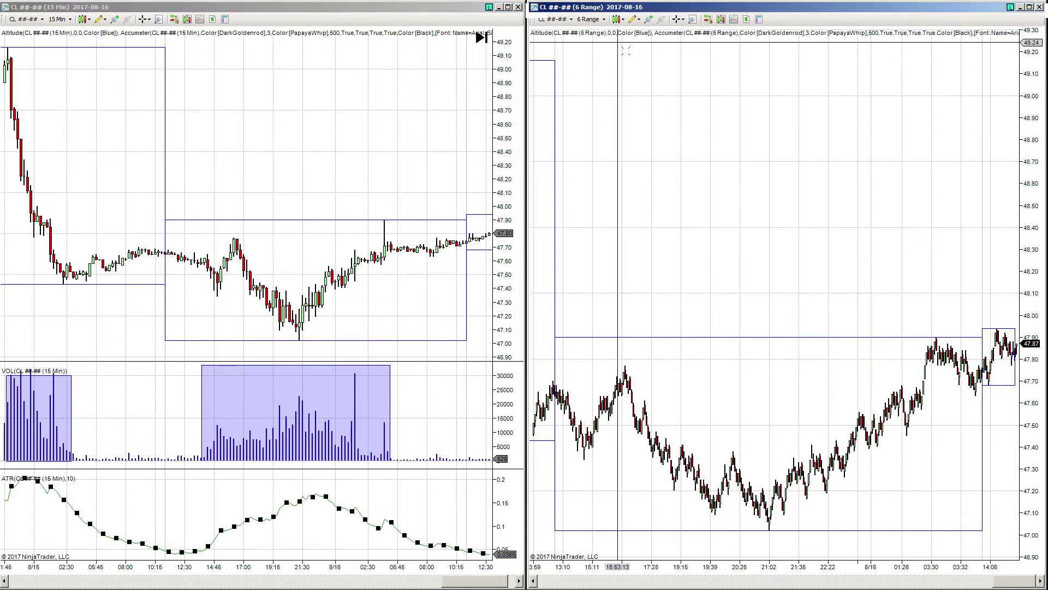
right_click(621, 146)
click(642, 181)
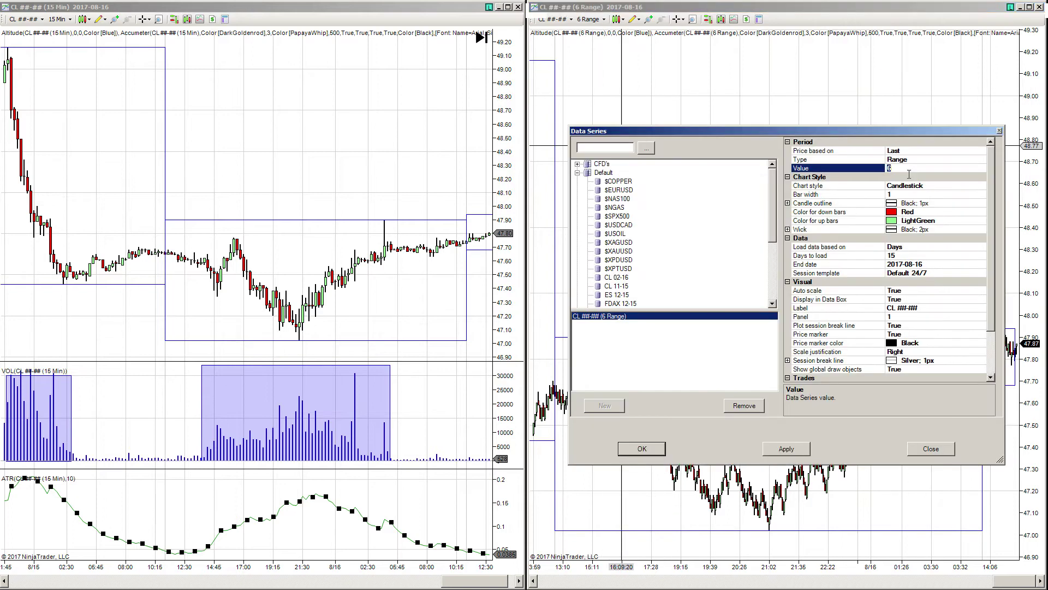
text(10)
key(Return)
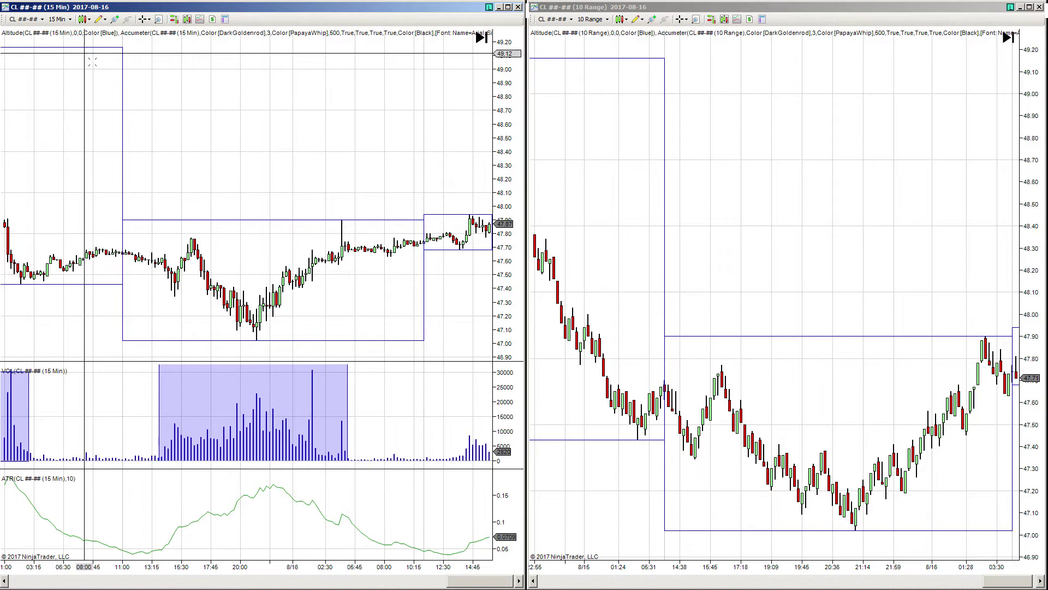
Step: Switch the 15-minute CL chart to a 5-minute interval and bring the marked high-volume period into view
click(59, 19)
click(85, 76)
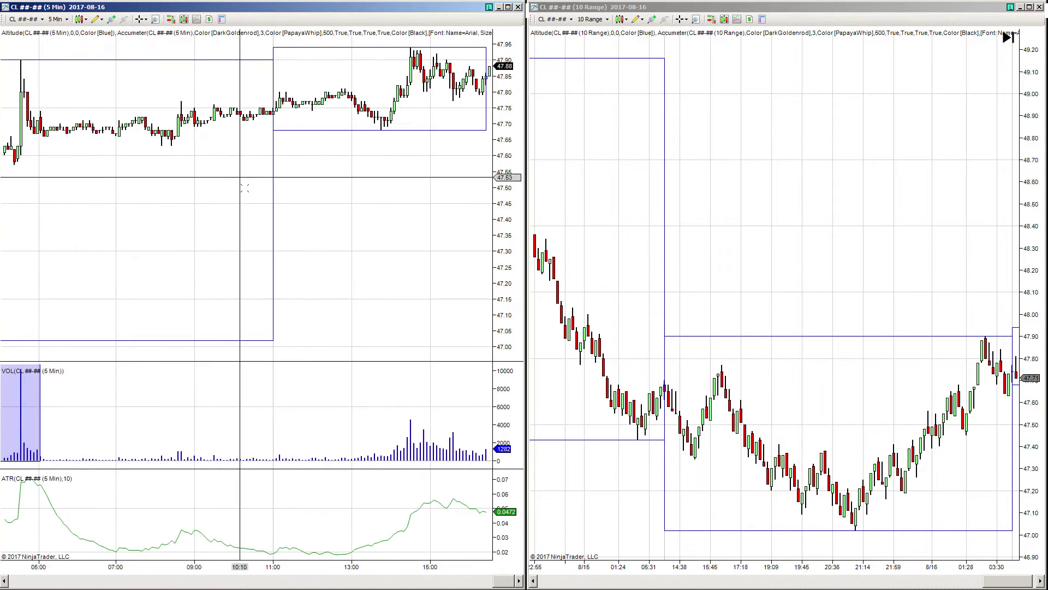
scroll(218, 257, up, 3)
scroll(398, 249, down, 4)
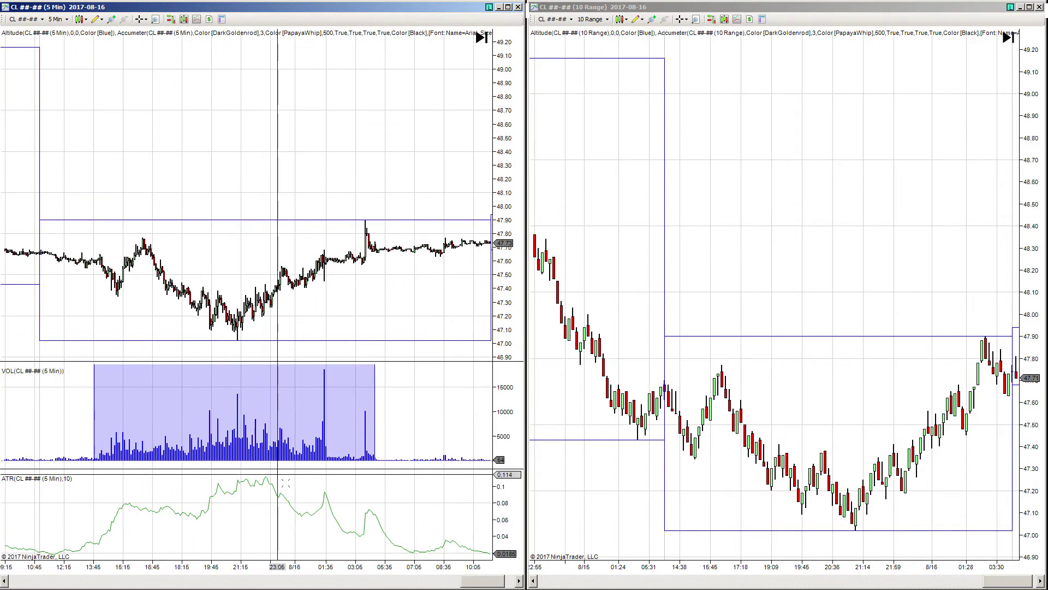
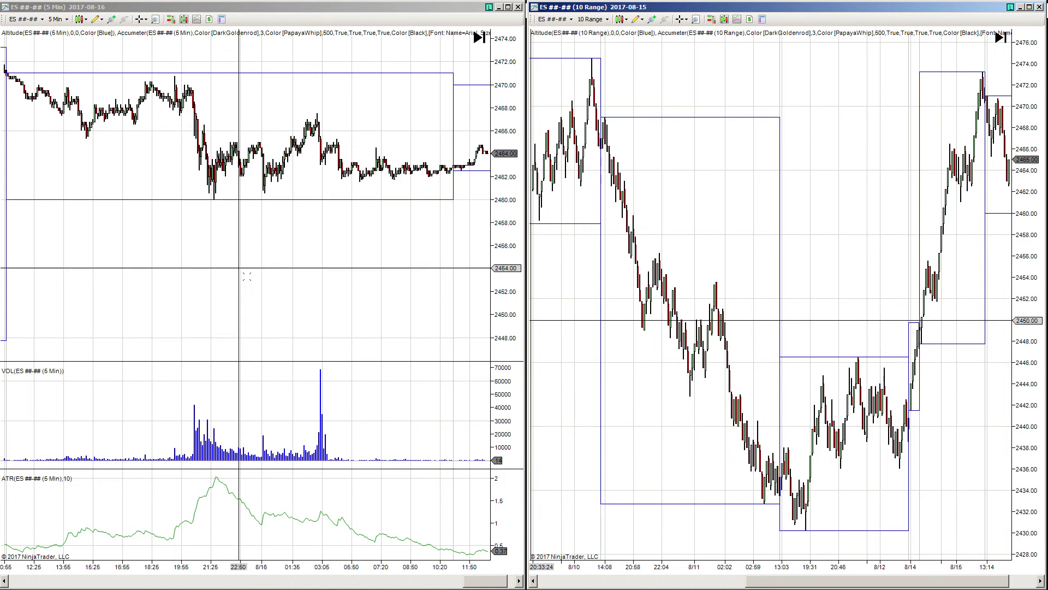
Step: Rescale the ES 6 Range chart's price and time axes to fit the complete price swing leading into 8/16
scroll(300, 276, down, 3)
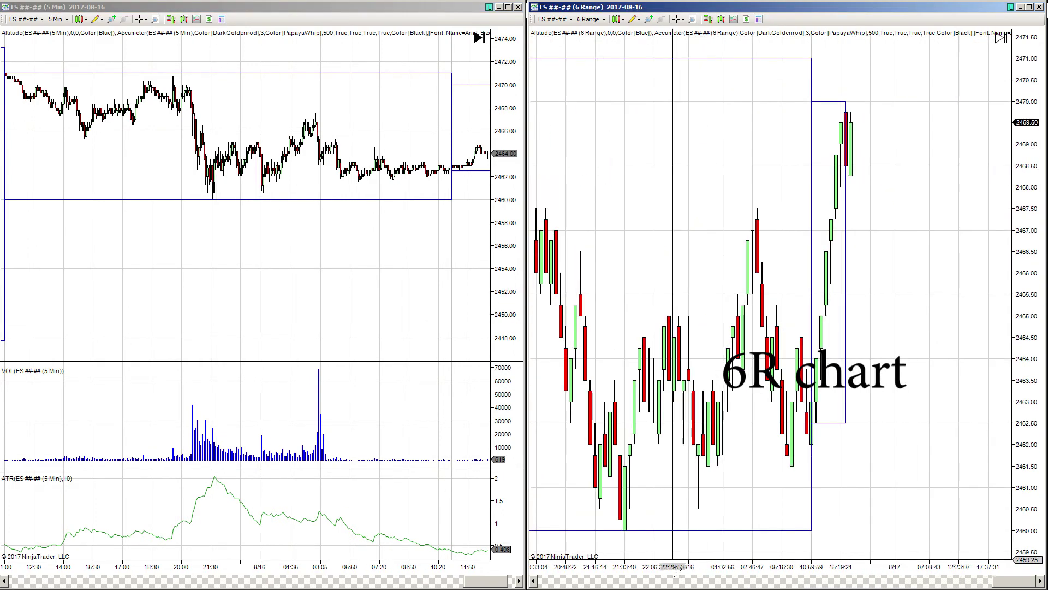
drag(678, 572, 906, 461)
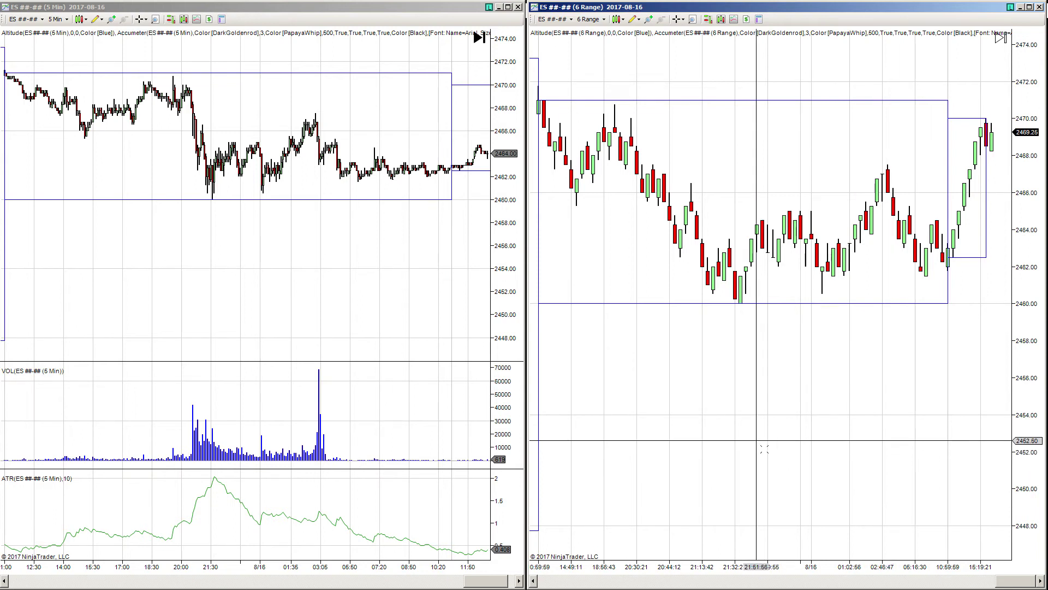
scroll(735, 408, up, 1)
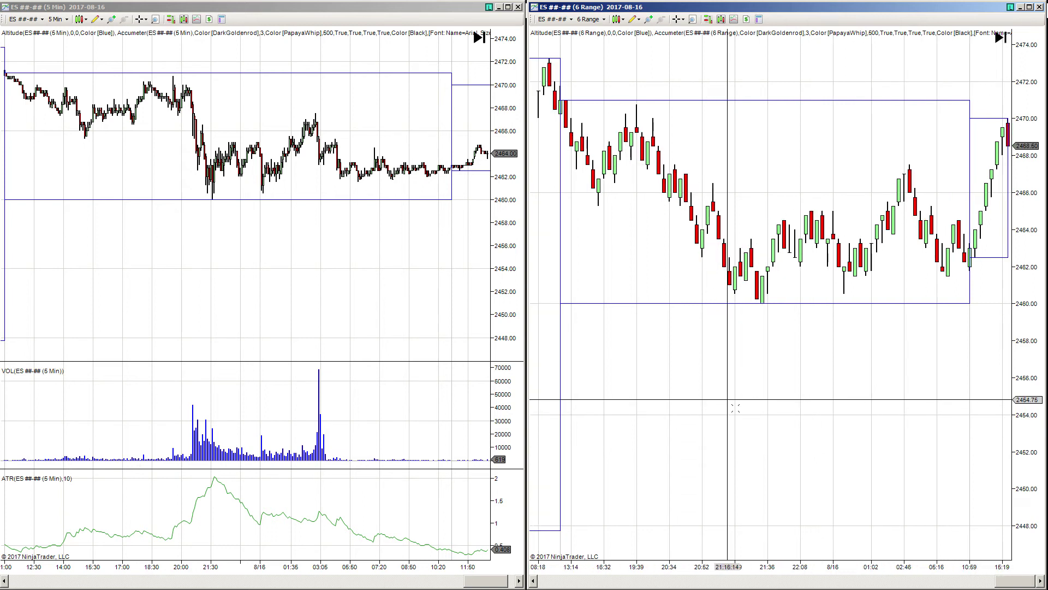
scroll(436, 288, down, 2)
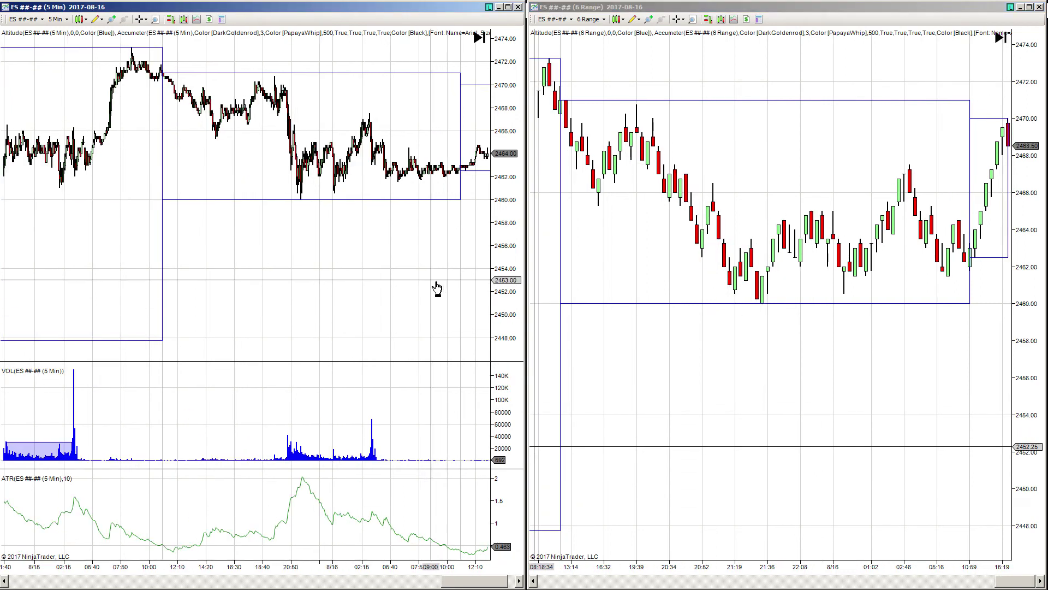
Step: Draw a rectangle around the sideways bars from about 10:05 to 12:00 on the 5-minute ES chart
drag(437, 288, 416, 291)
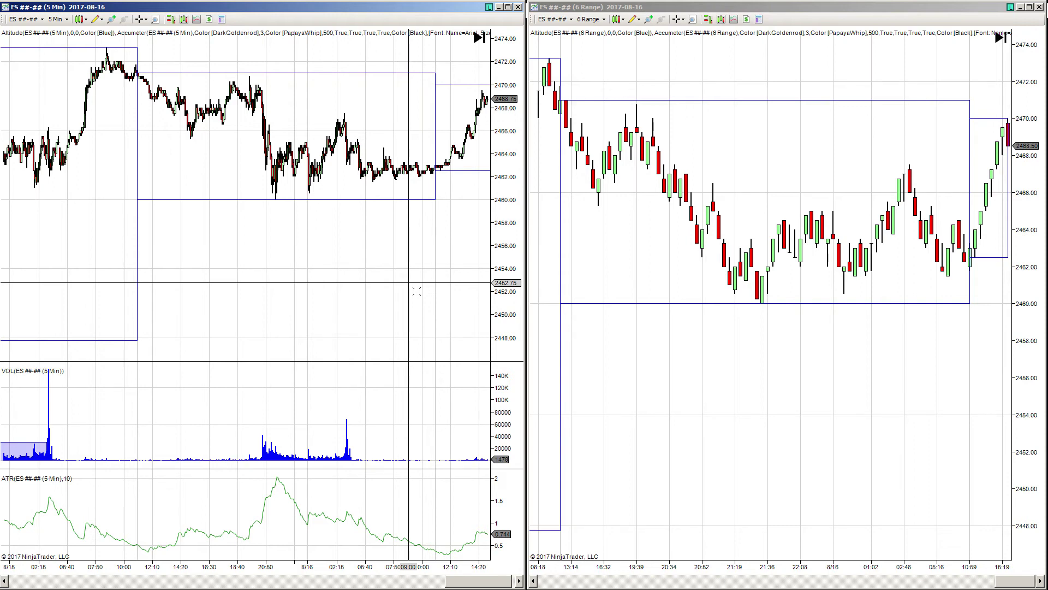
scroll(416, 292, up, 3)
right_click(416, 292)
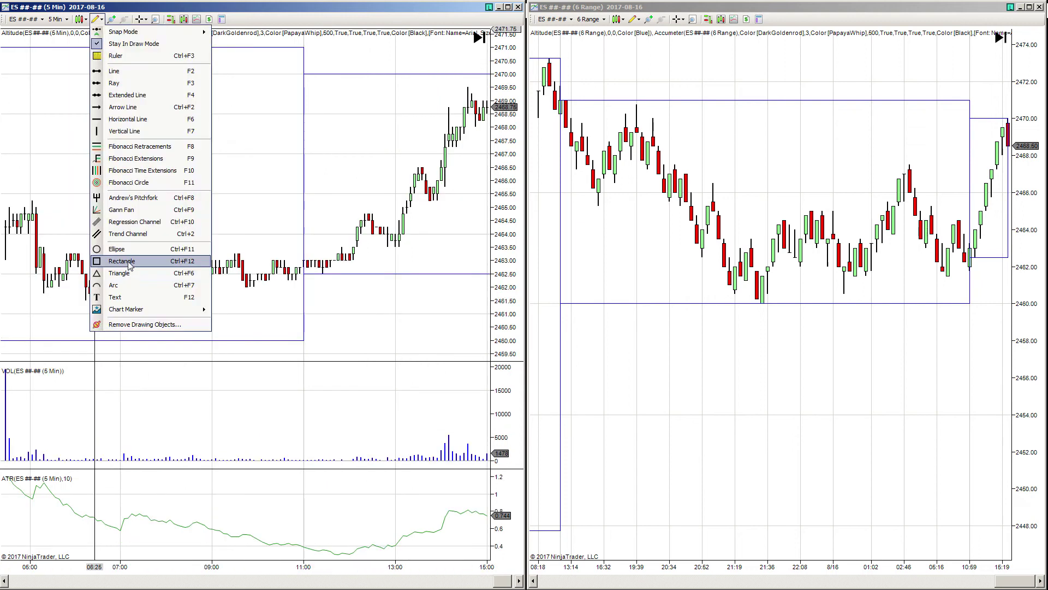
click(327, 311)
drag(262, 240, 348, 287)
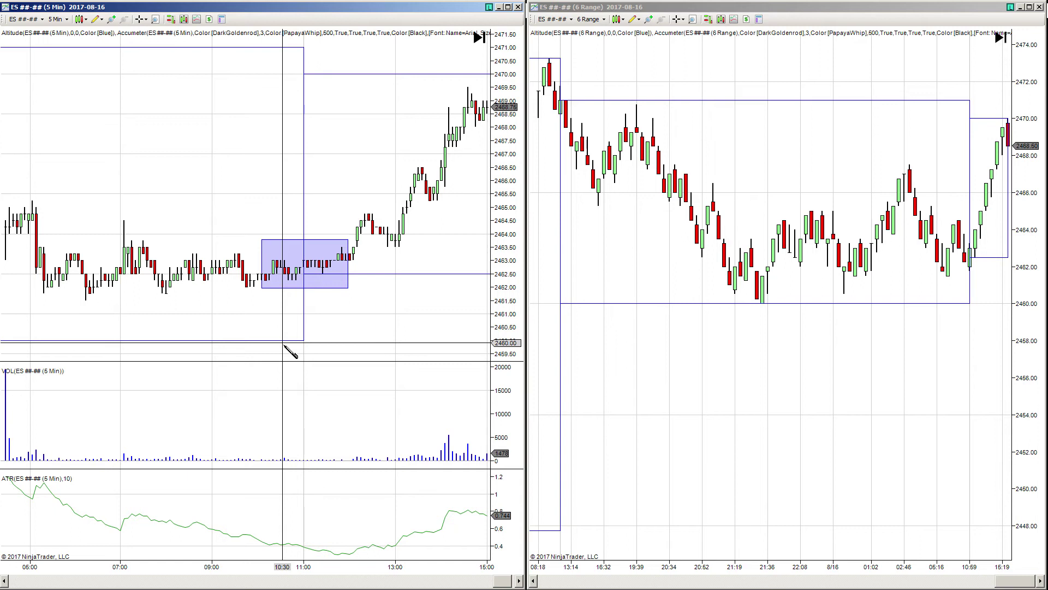
Step: Mark the early 8/16 rise and fall around 03:00 with a rectangle on both the 5-minute and 6 Range ES charts
drag(193, 317, 295, 319)
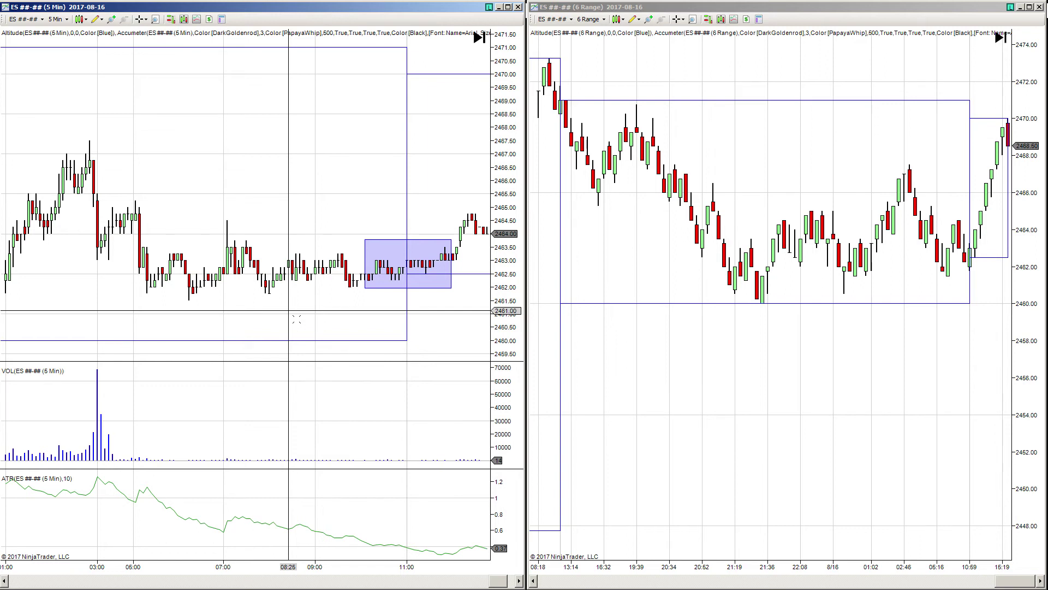
scroll(296, 319, up, 5)
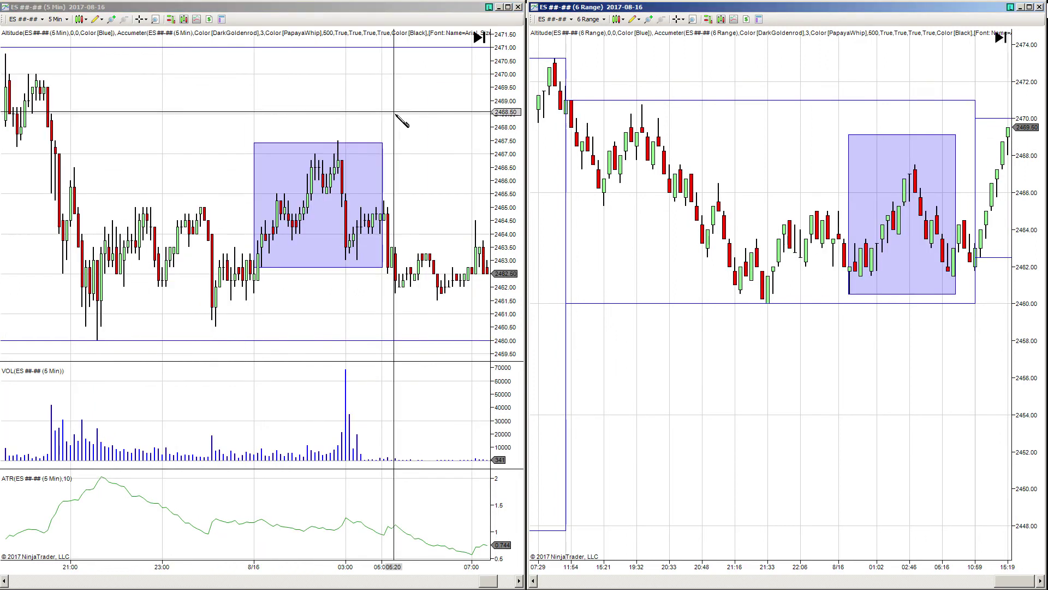